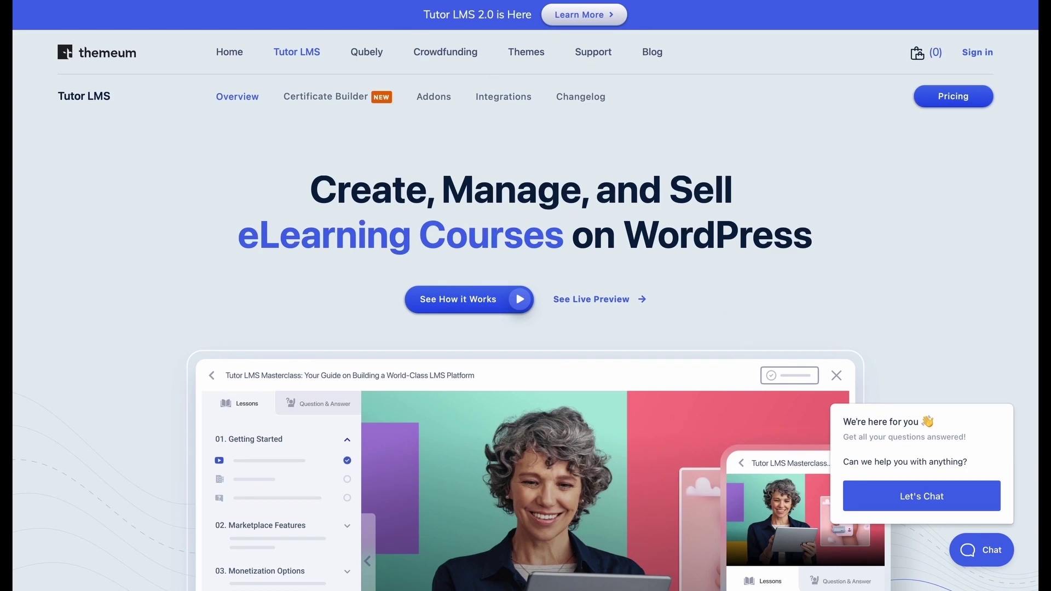
Search the plugin directory for 'Tutor LMS', then install and activate it.
{"action": "left_click", "coordinate": [230, 1]}
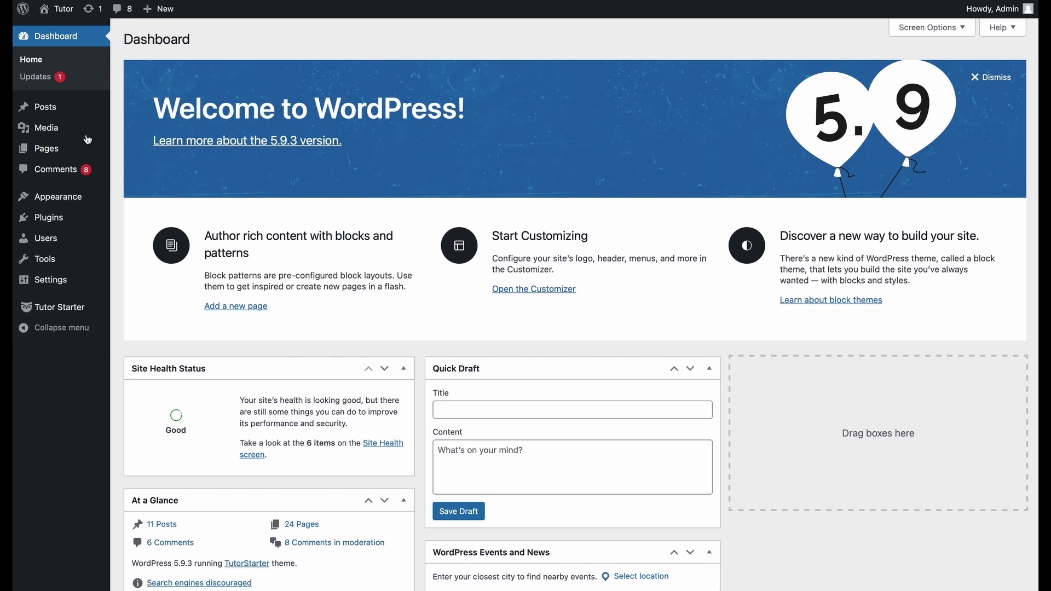
{"action": "left_click", "coordinate": [46, 222]}
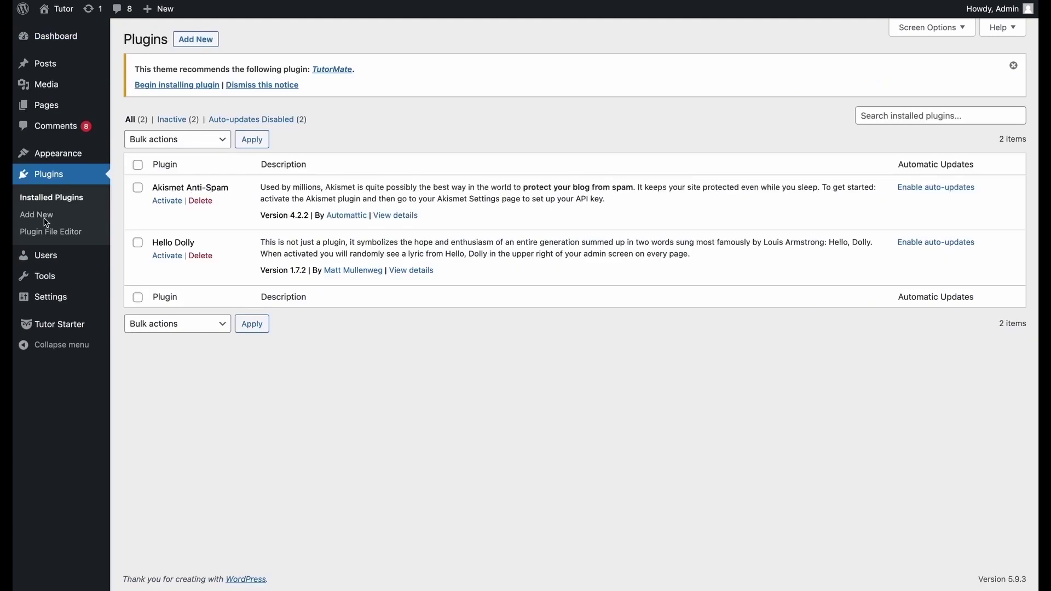
{"action": "left_click", "coordinate": [202, 41]}
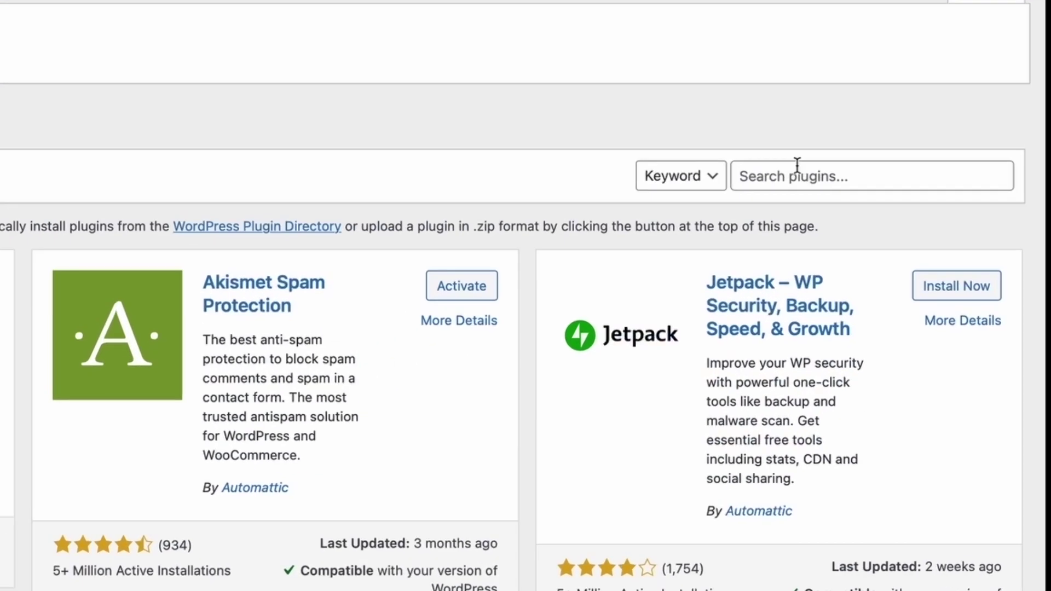
{"action": "left_click", "coordinate": [890, 123]}
{"action": "type", "text": "Tutor "}
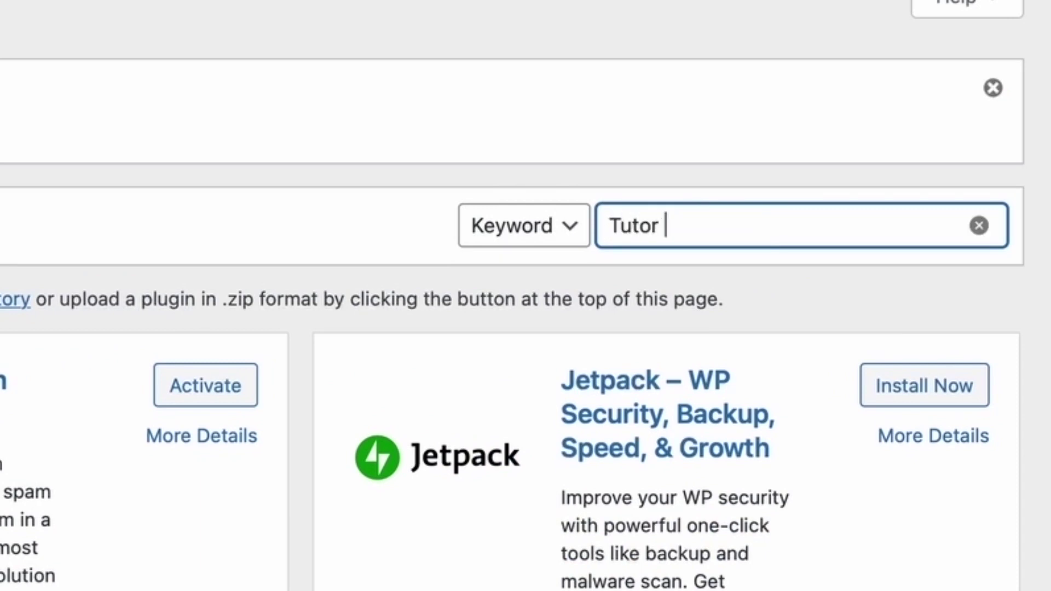
{"action": "type", "text": "LMS"}
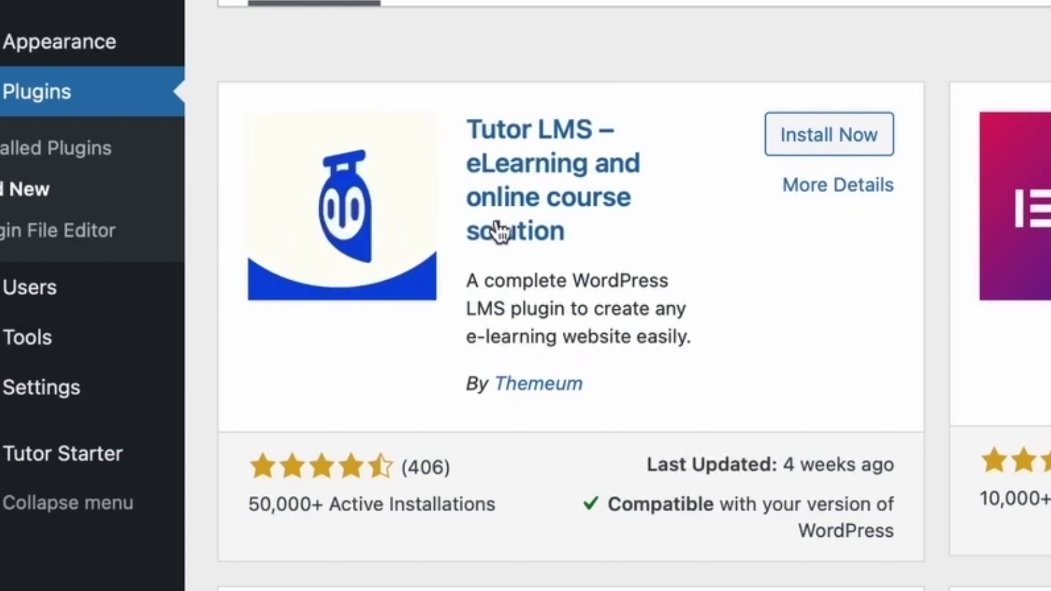
{"action": "left_click", "coordinate": [861, 145]}
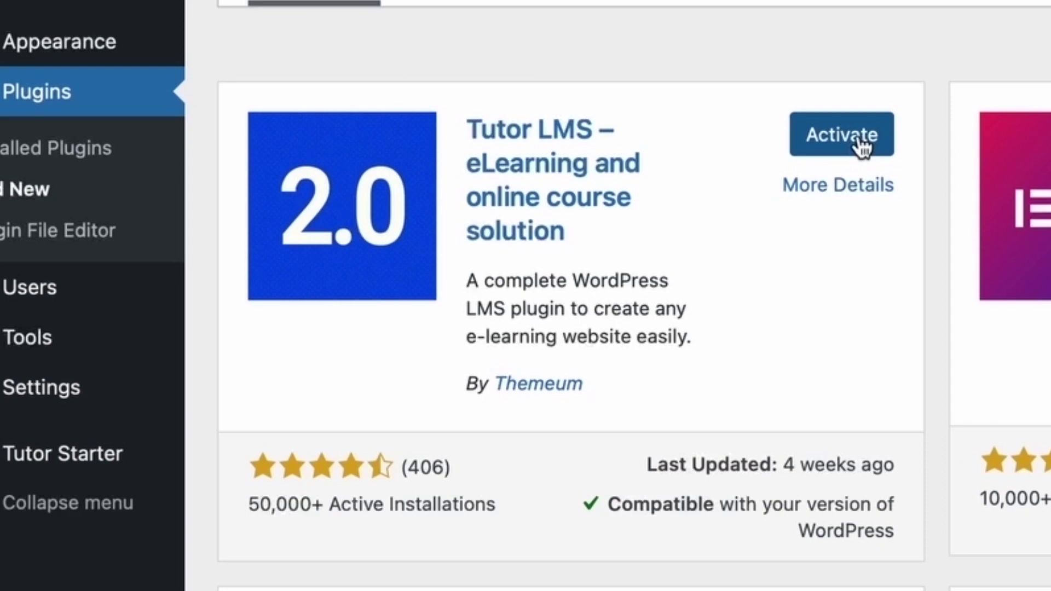
{"action": "left_click", "coordinate": [842, 137]}
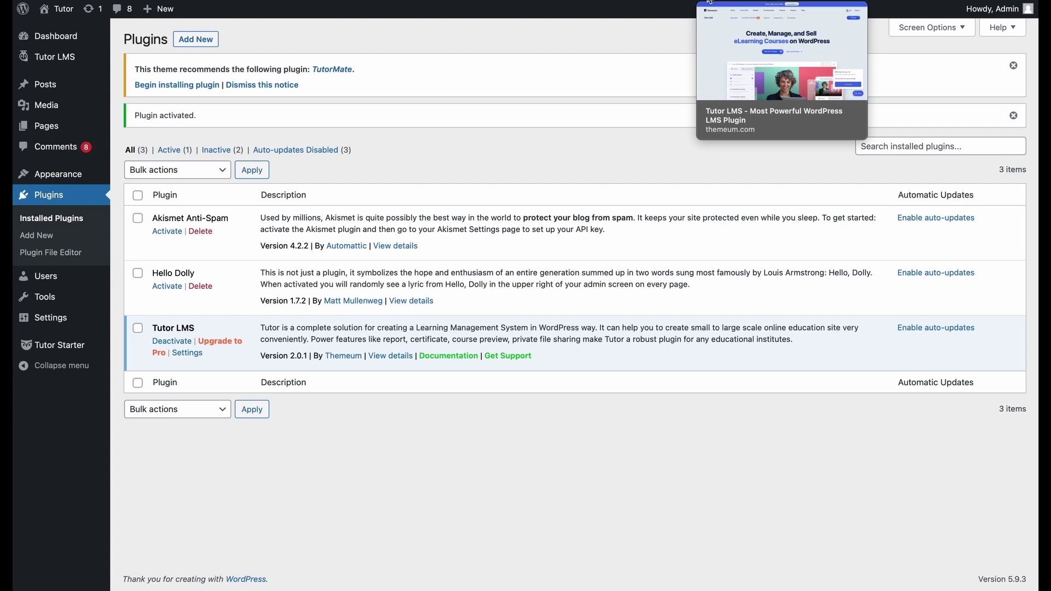
Sign in to the Themeum account with the saved login details.
{"action": "left_click", "coordinate": [710, 2]}
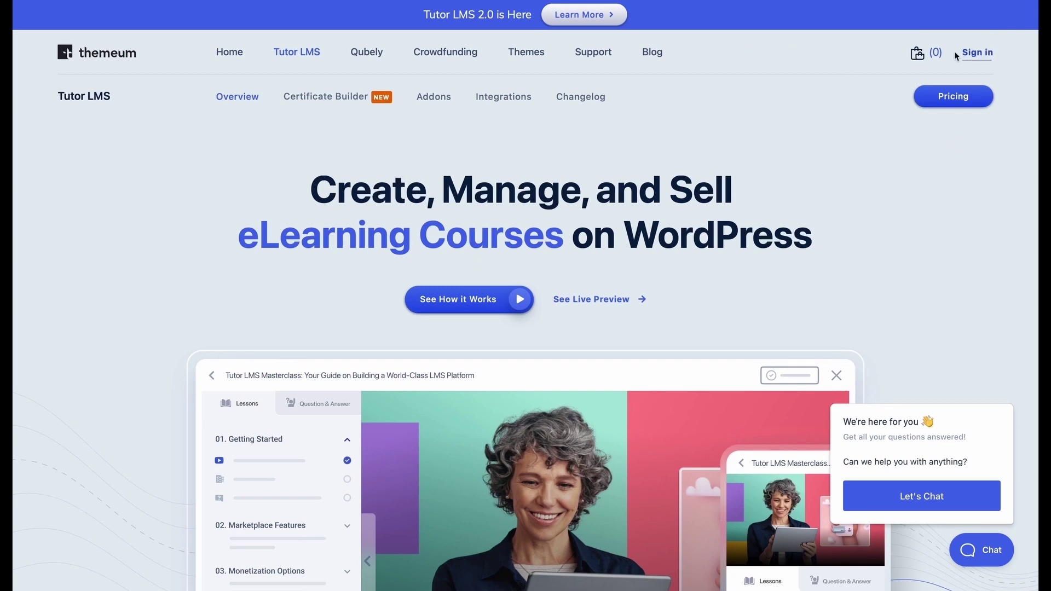
{"action": "left_click", "coordinate": [983, 54]}
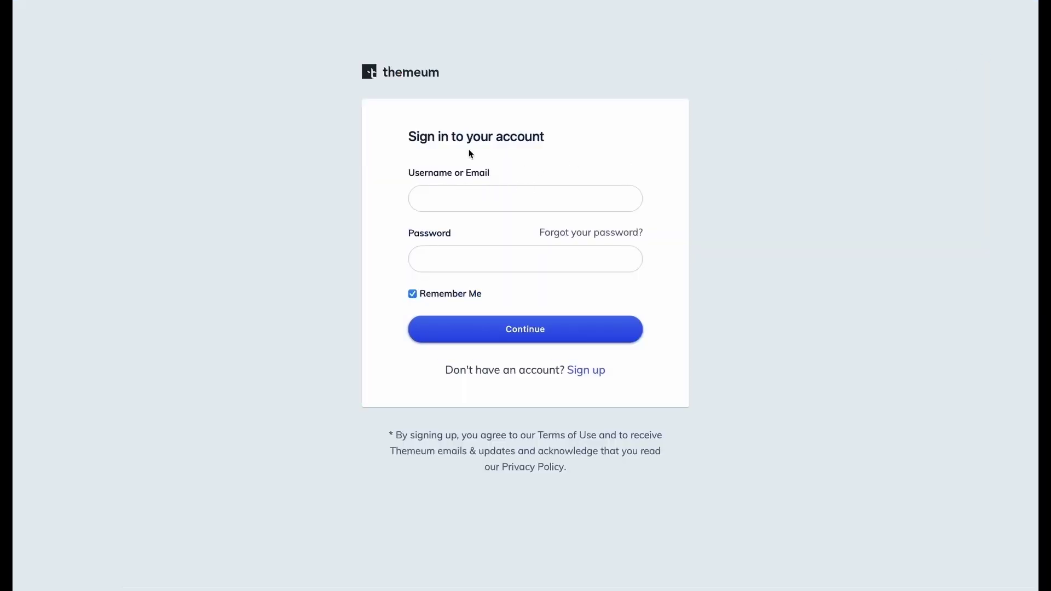
{"action": "left_click", "coordinate": [544, 262]}
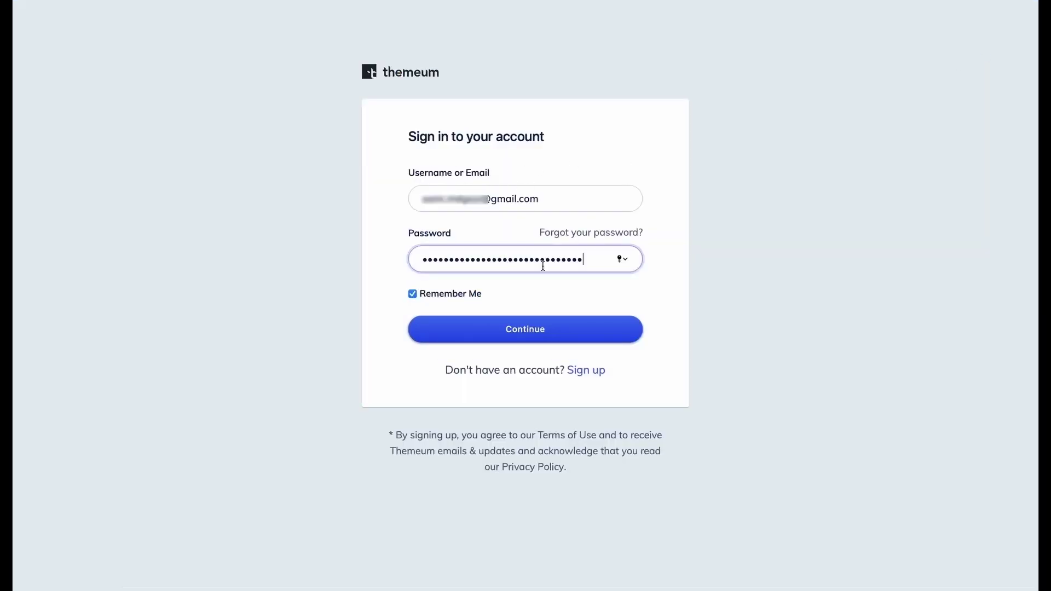
{"action": "left_click", "coordinate": [481, 338]}
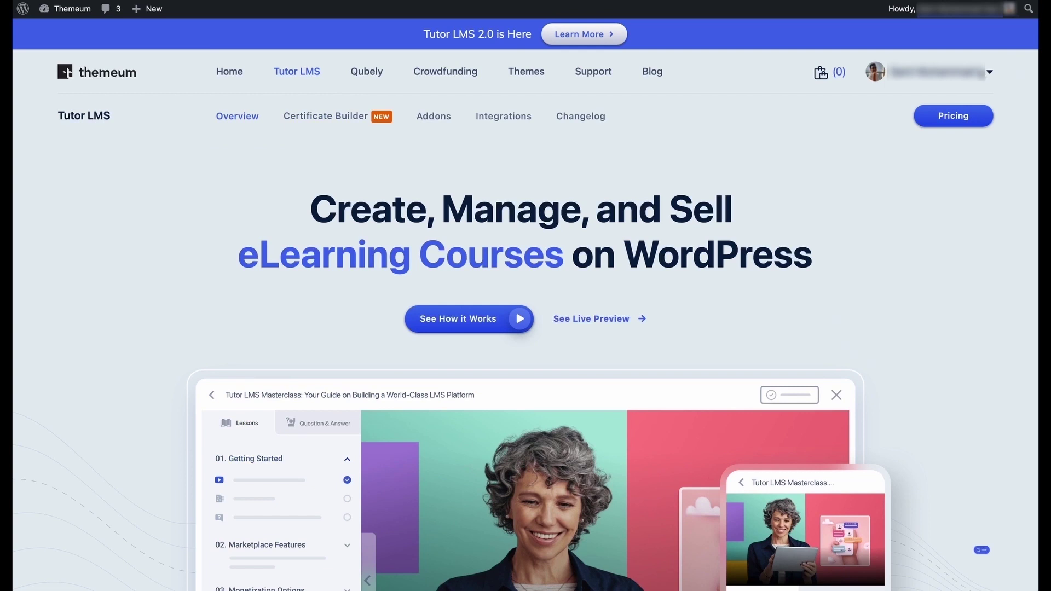
Download the latest Tutor LMS package from the account's Downloads page.
{"action": "left_click", "coordinate": [930, 71]}
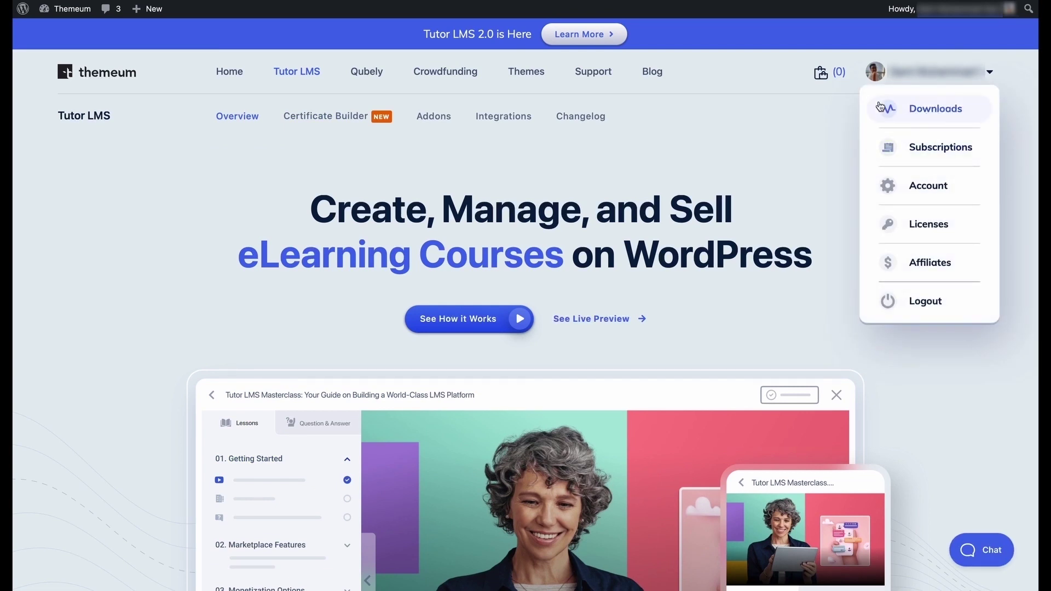
{"action": "left_click", "coordinate": [941, 115]}
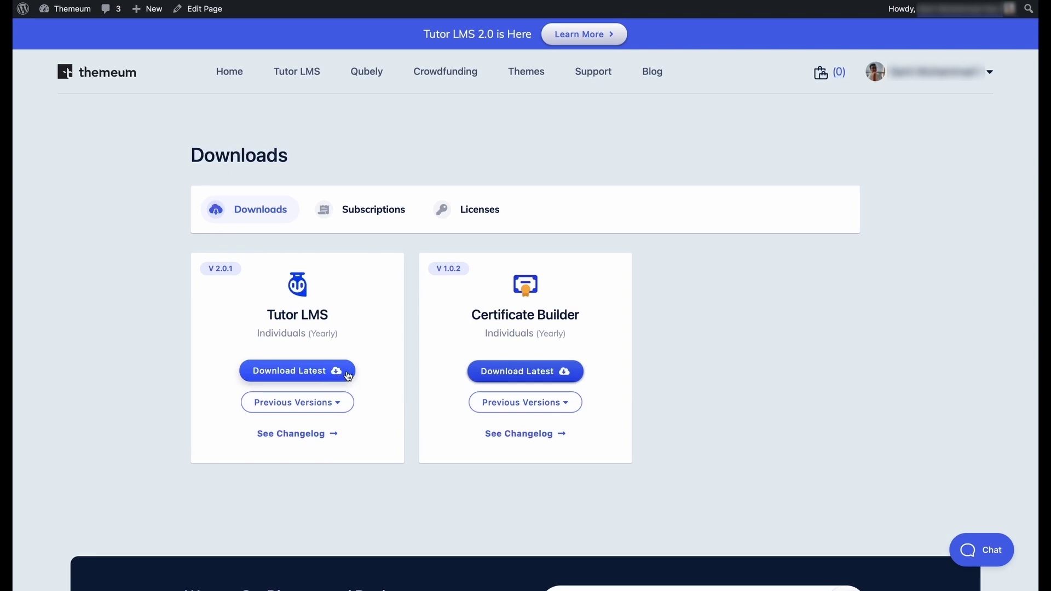
{"action": "left_click", "coordinate": [348, 376]}
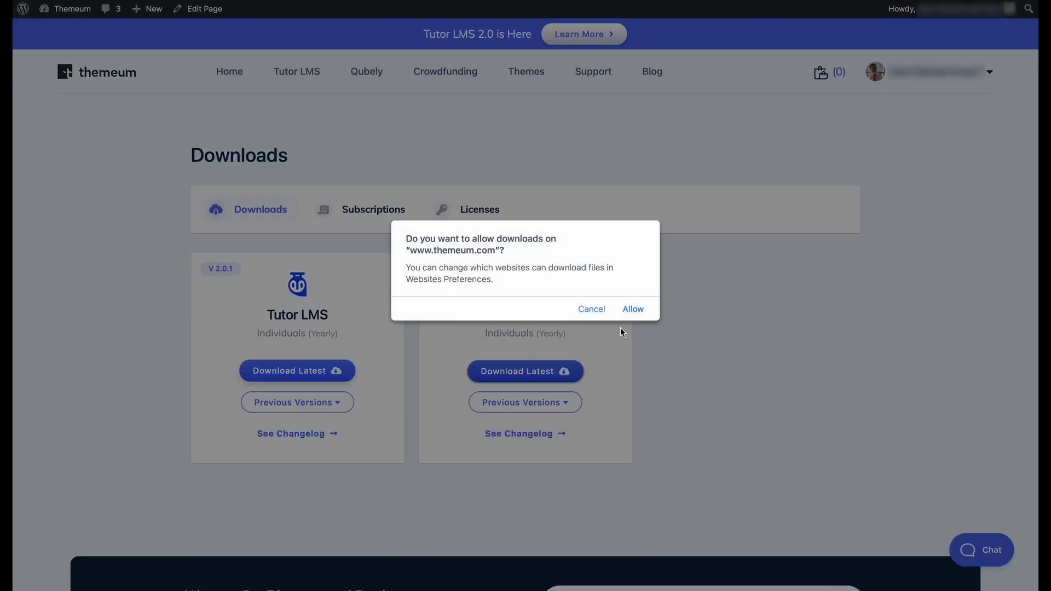
{"action": "left_click", "coordinate": [634, 310]}
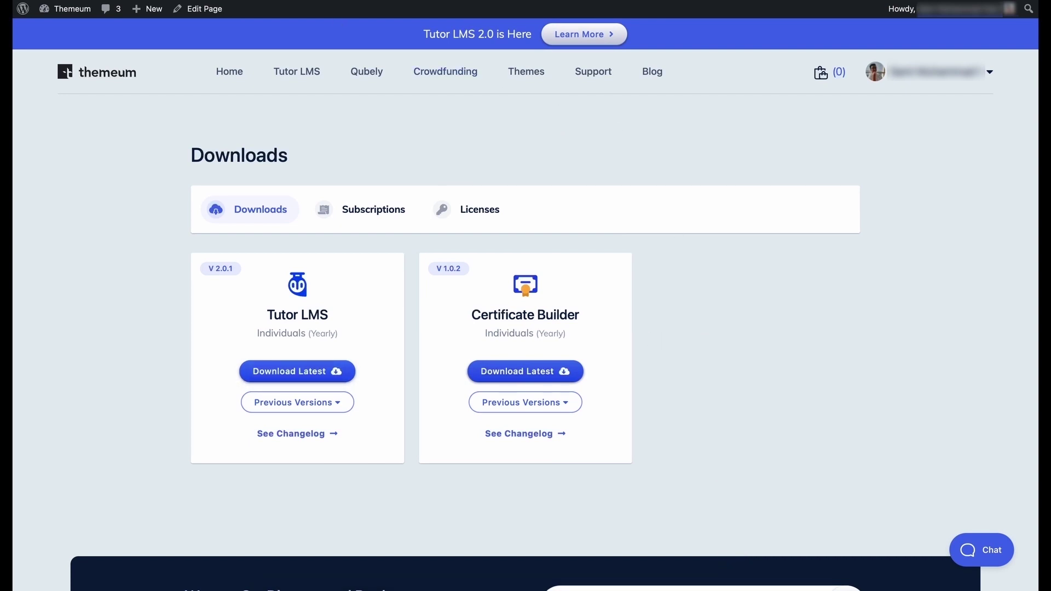
Upload tutor-pro.zip as a new plugin, install it and activate Tutor LMS Pro.
{"action": "left_click", "coordinate": [269, 0]}
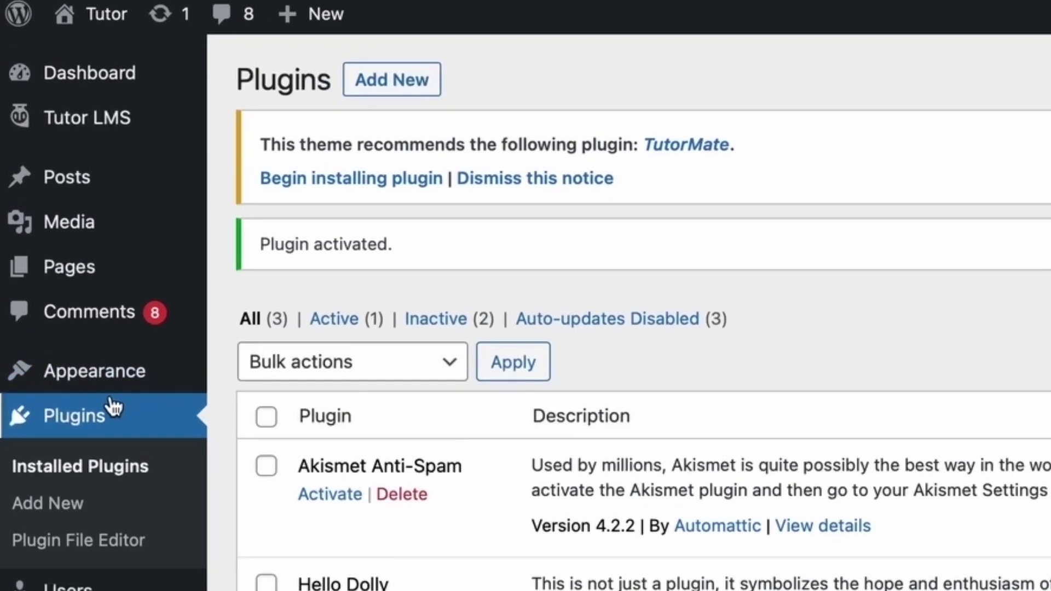
{"action": "left_click", "coordinate": [381, 84]}
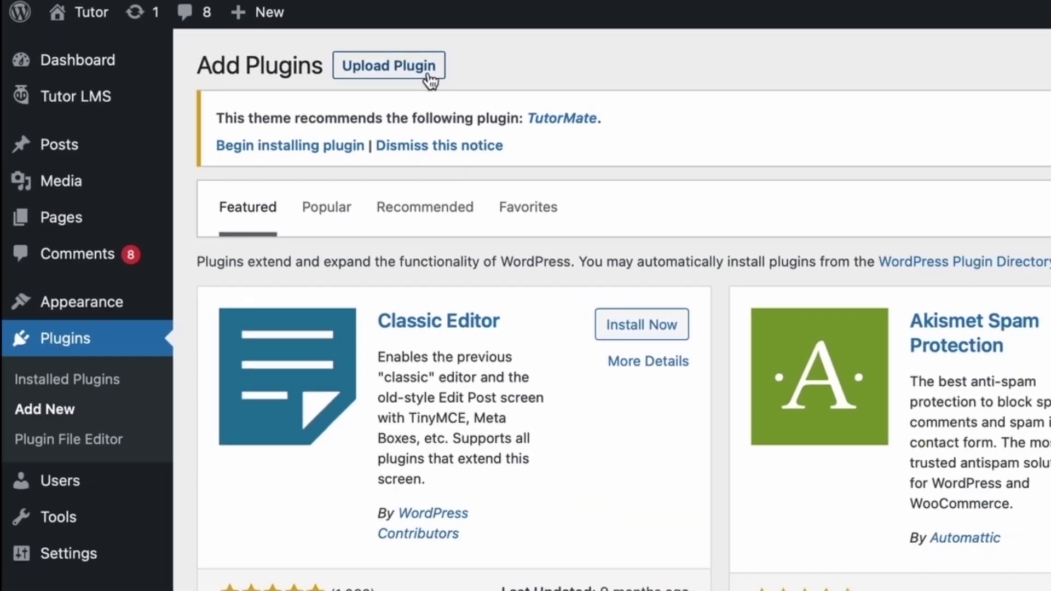
{"action": "left_click", "coordinate": [526, 87]}
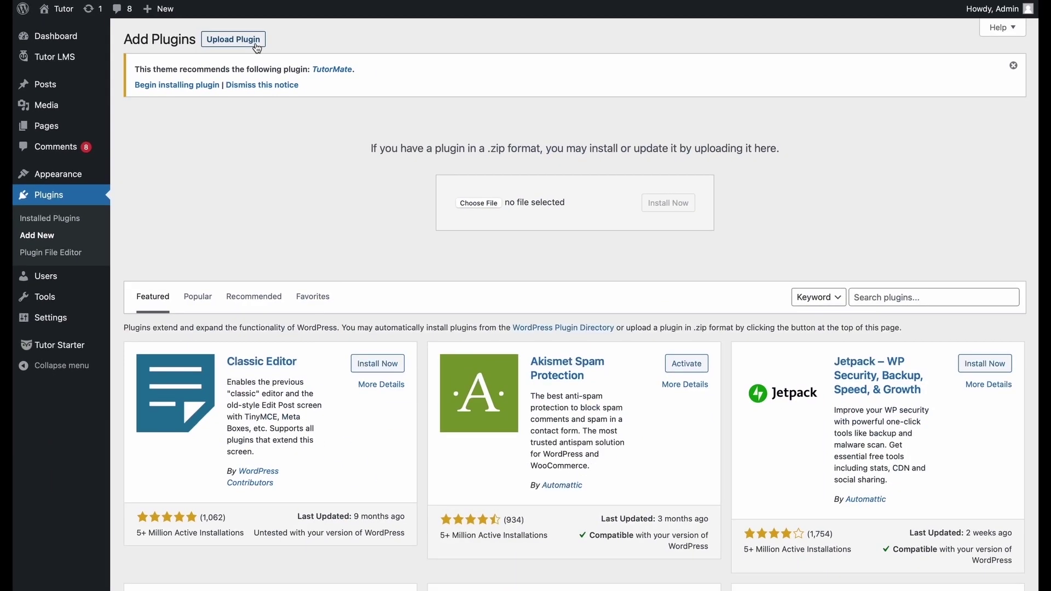
{"action": "left_click", "coordinate": [480, 204]}
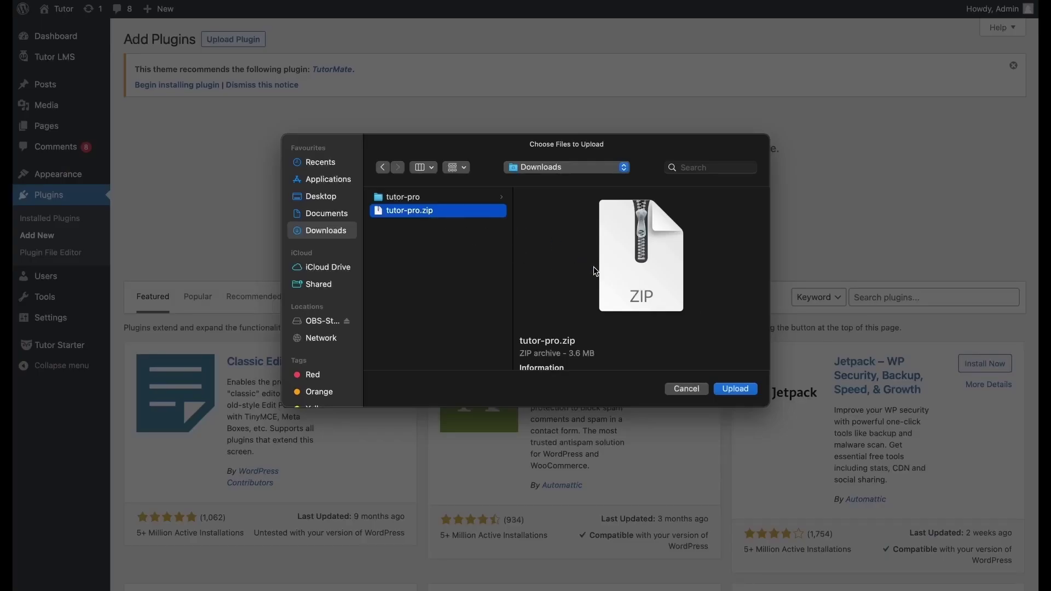
{"action": "scroll", "coordinate": [594, 271], "scroll_direction": "down", "scroll_amount": 3}
{"action": "left_click", "coordinate": [729, 390]}
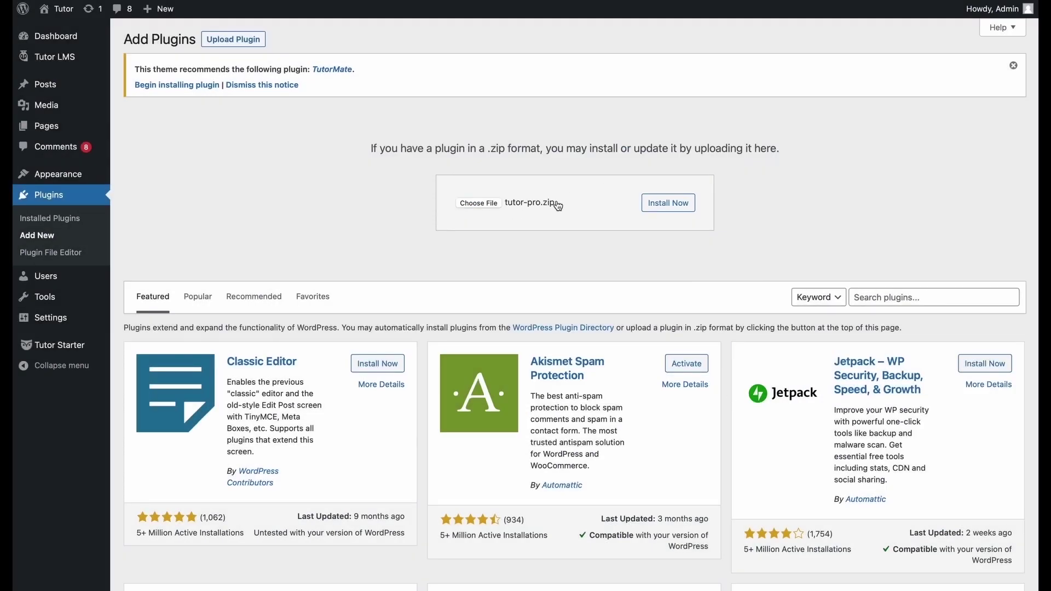
{"action": "left_click", "coordinate": [689, 207]}
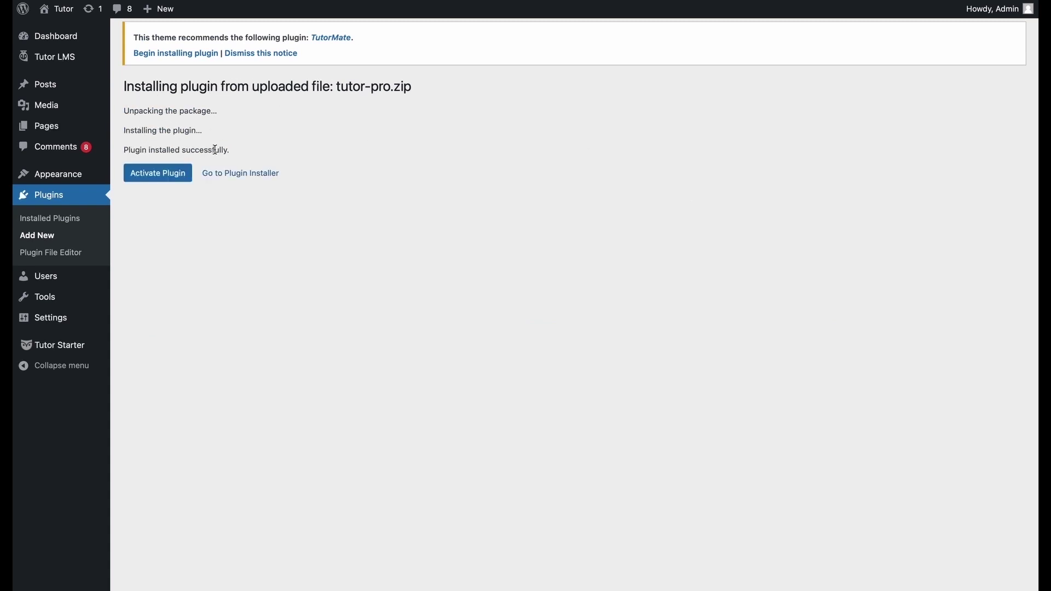
{"action": "left_click", "coordinate": [182, 174]}
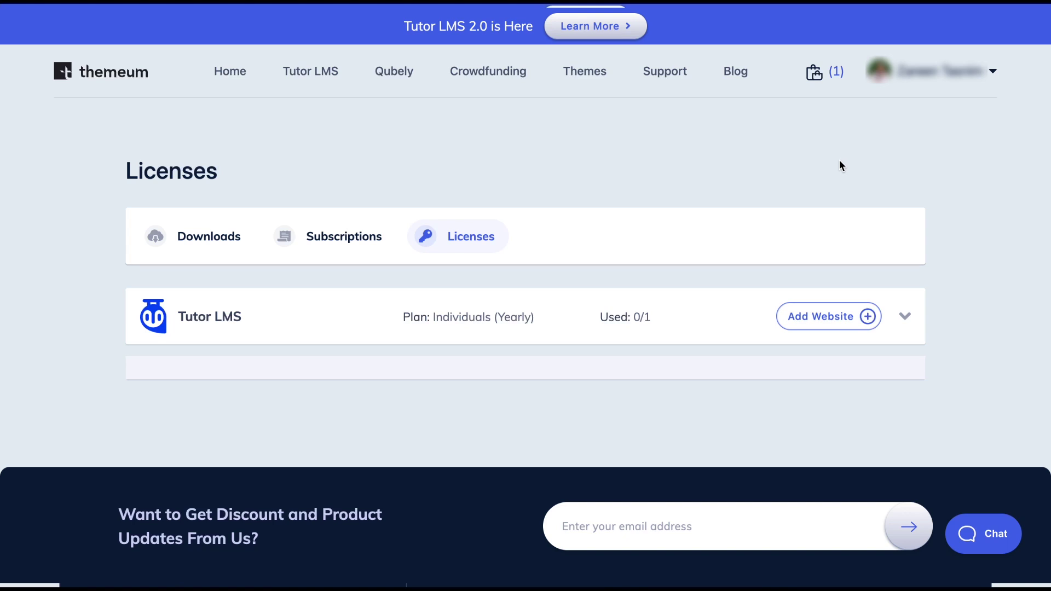
{"action": "left_click", "coordinate": [992, 81]}
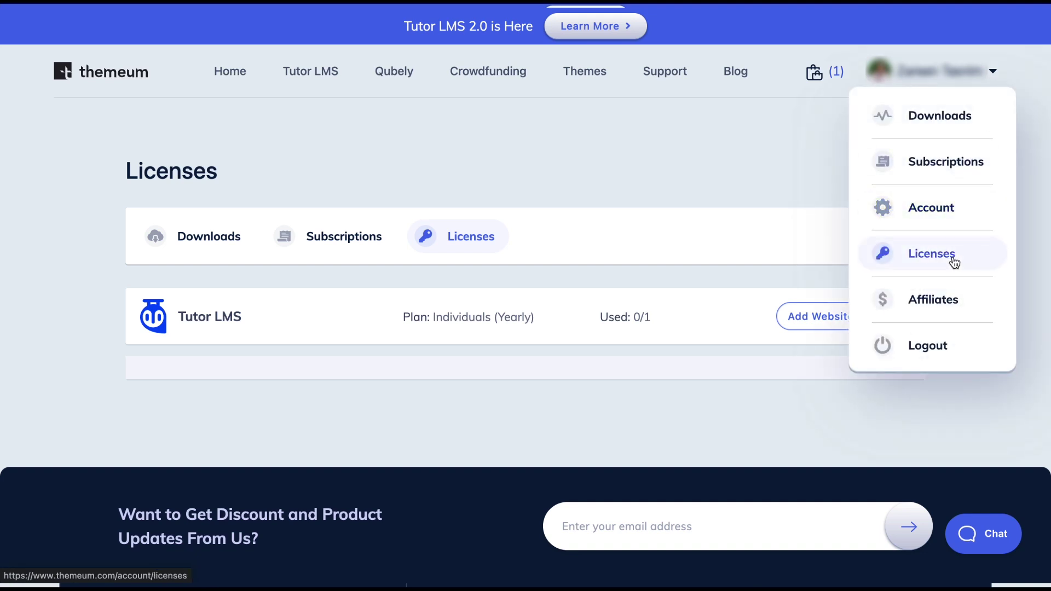
{"action": "left_click", "coordinate": [809, 244]}
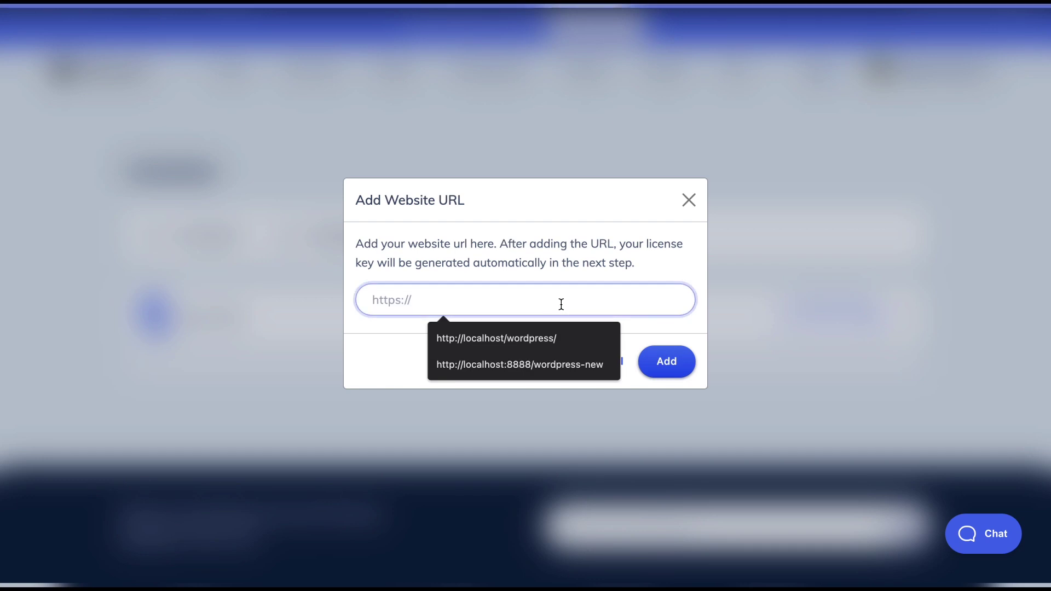
{"action": "key", "text": "Down"}
{"action": "key", "text": "Down"}
{"action": "key", "text": "Return"}
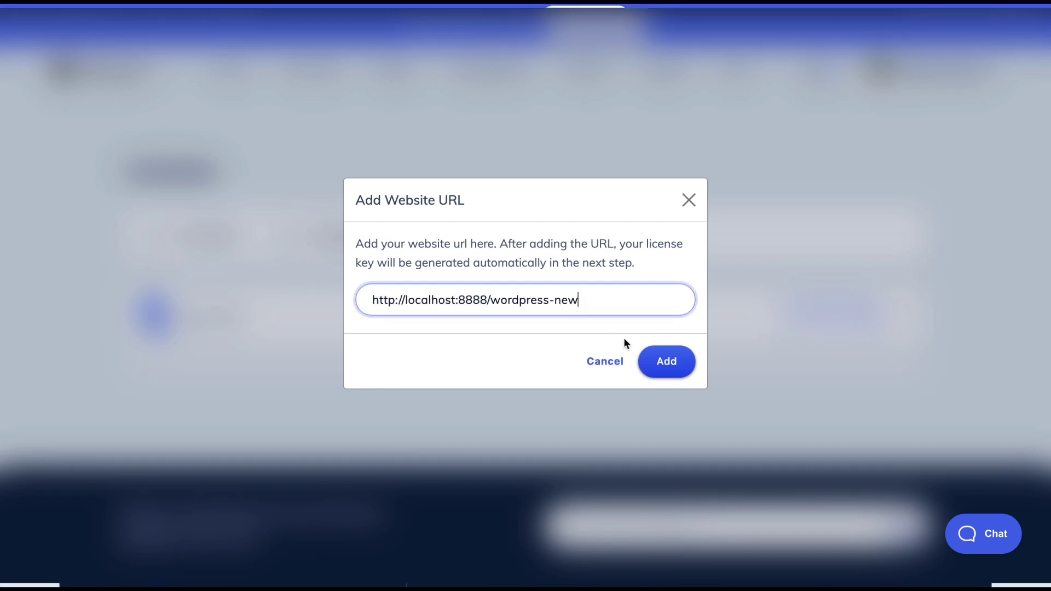
{"action": "left_click", "coordinate": [664, 368]}
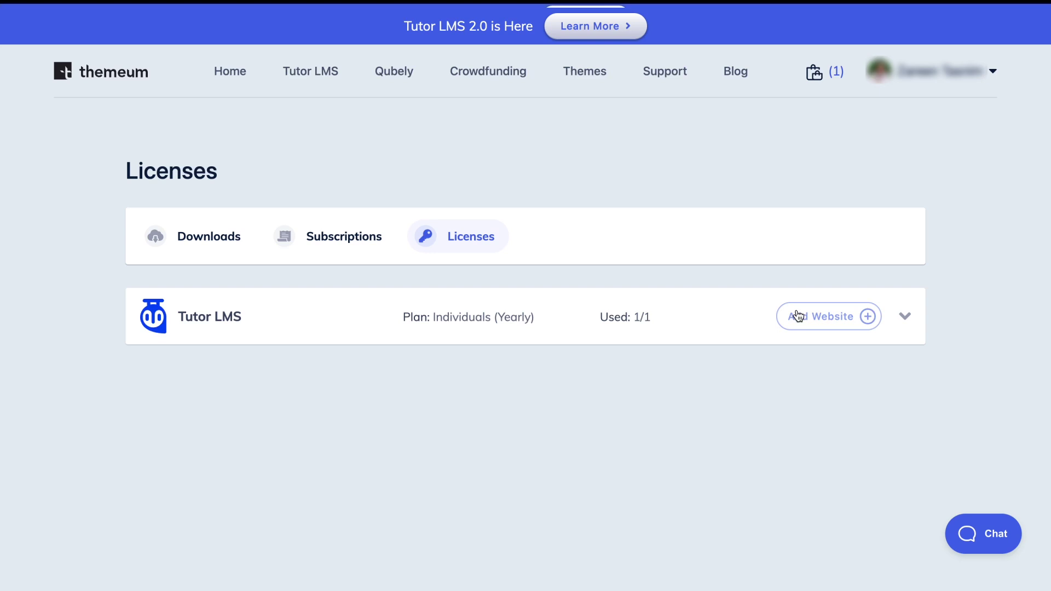
Expand the Tutor LMS license row and copy its Active license key.
{"action": "left_click", "coordinate": [907, 318]}
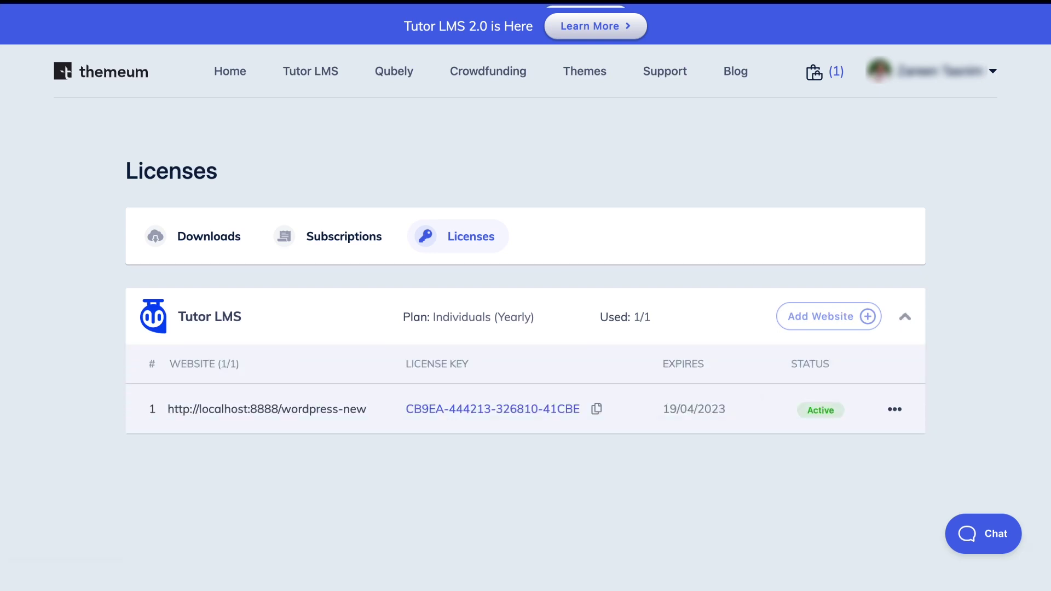
{"action": "left_click_drag", "start_coordinate": [406, 408], "coordinate": [577, 416]}
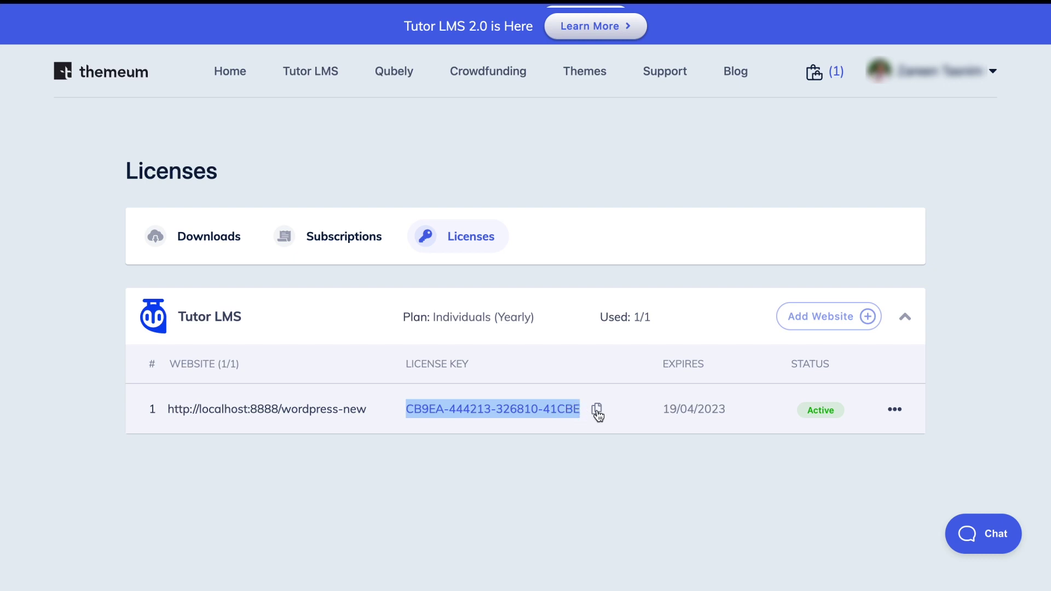
{"action": "left_click", "coordinate": [597, 411]}
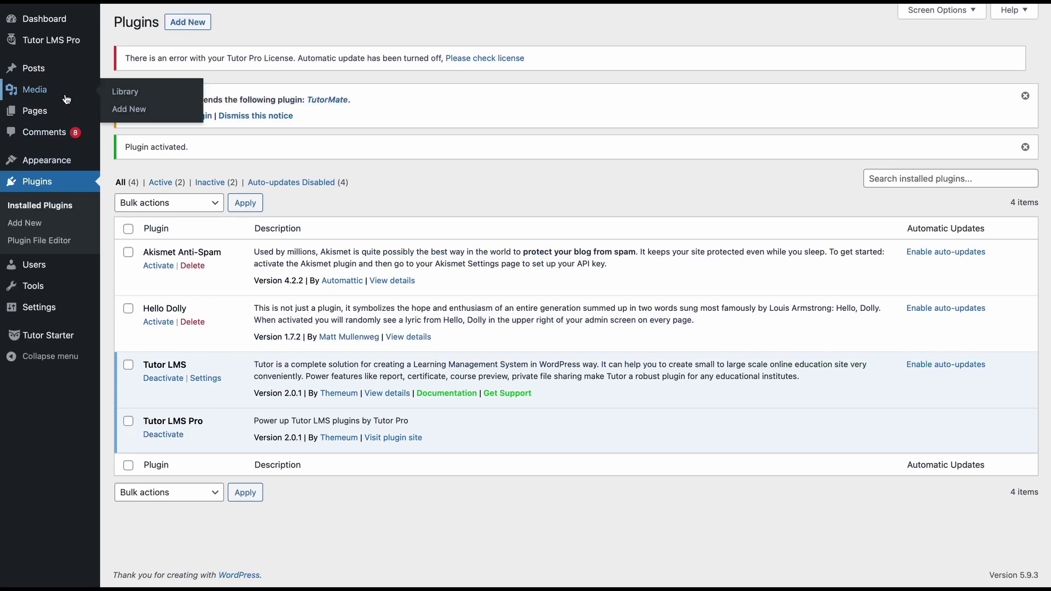
{"action": "mouse_move", "coordinate": [66, 52]}
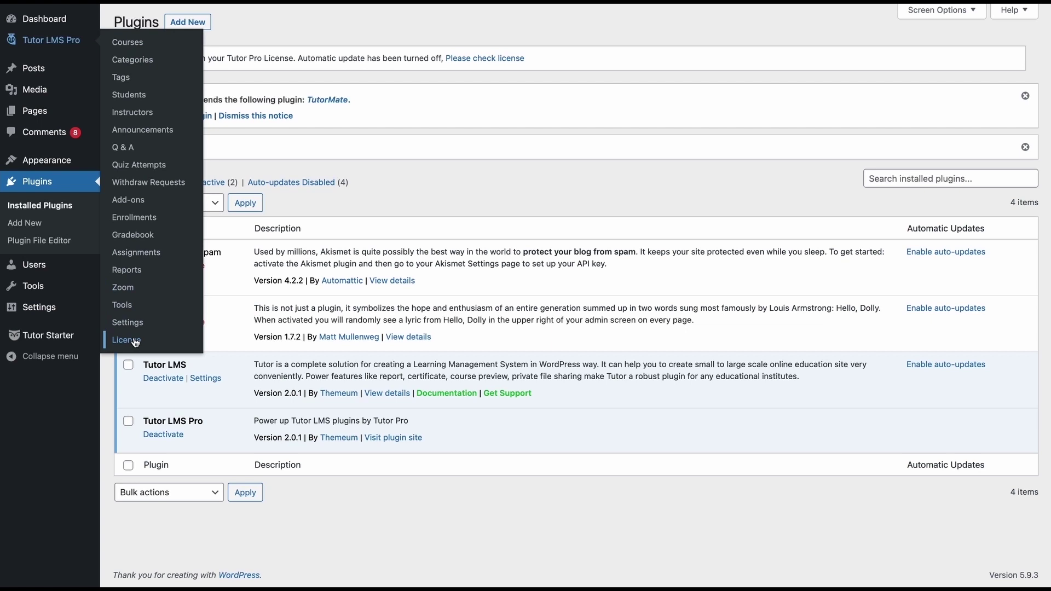
Paste the copied key on the Tutor LMS Pro License page and connect it.
{"action": "left_click", "coordinate": [157, 345]}
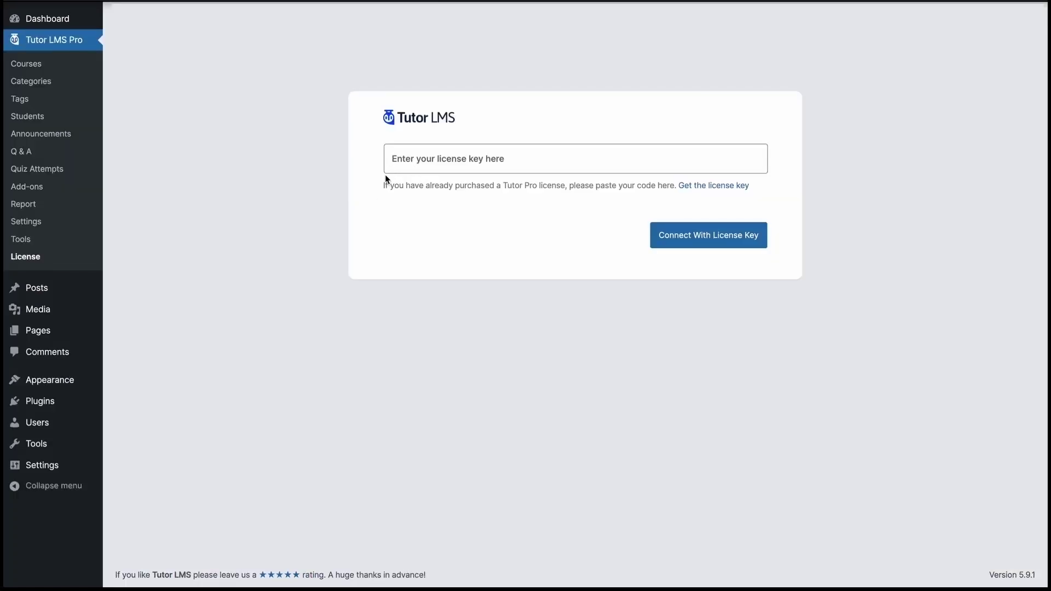
{"action": "left_click", "coordinate": [418, 159]}
{"action": "key", "text": "ctrl+v"}
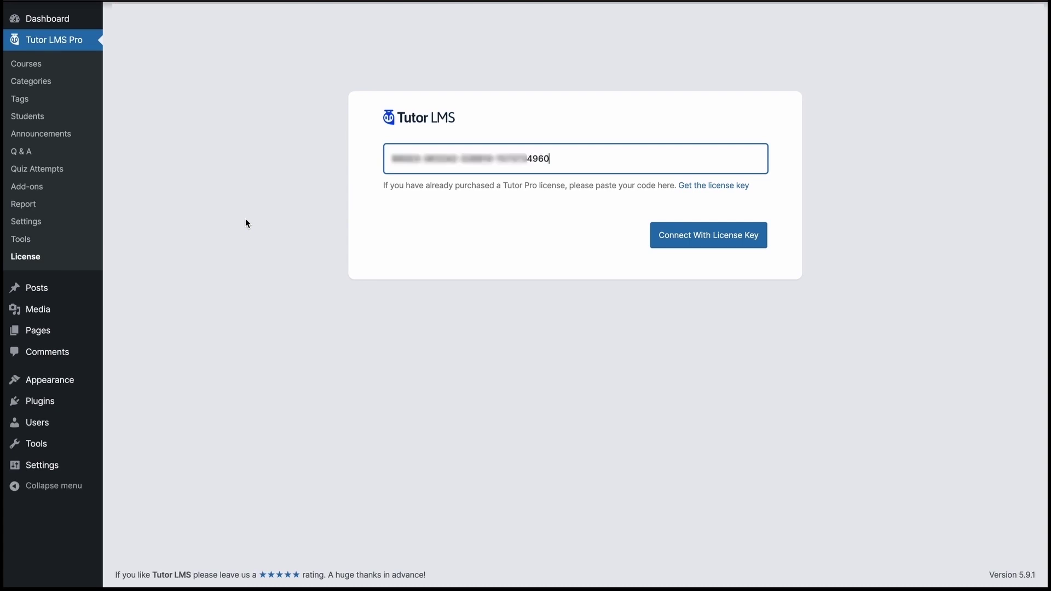
{"action": "left_click", "coordinate": [678, 239]}
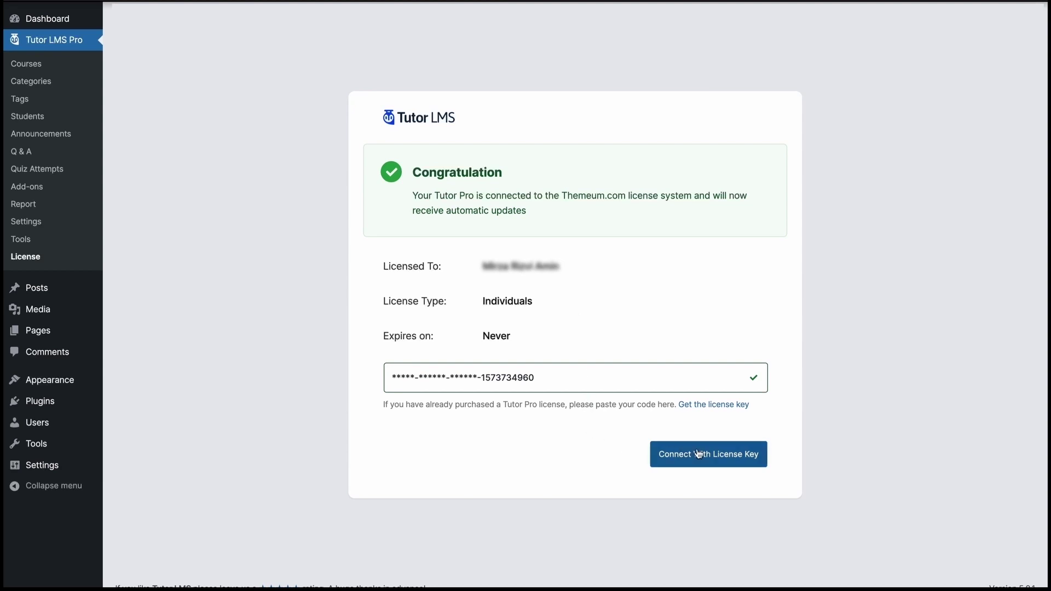
{"action": "left_click", "coordinate": [597, 375]}
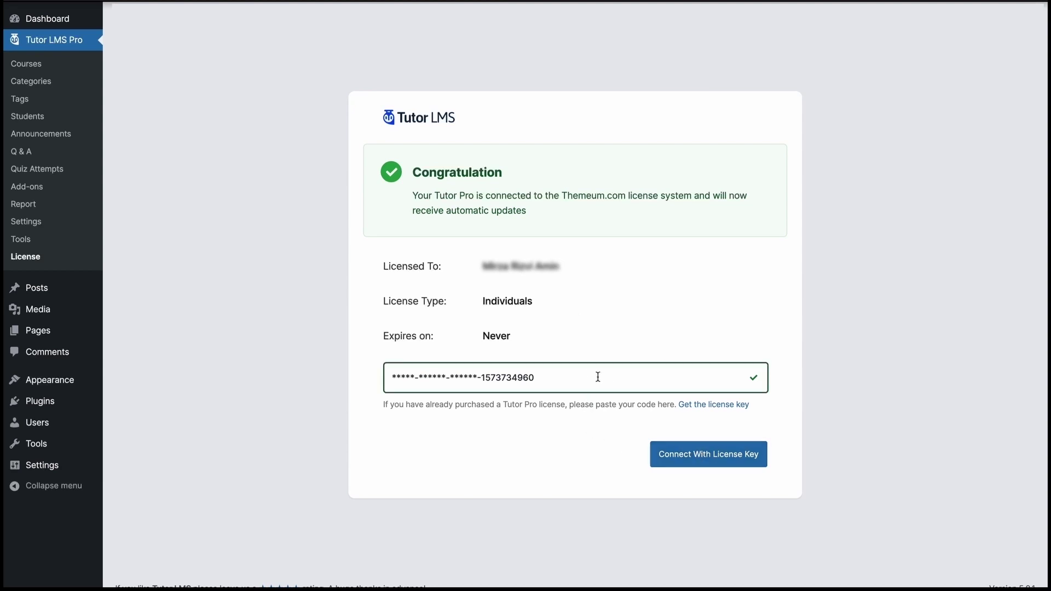